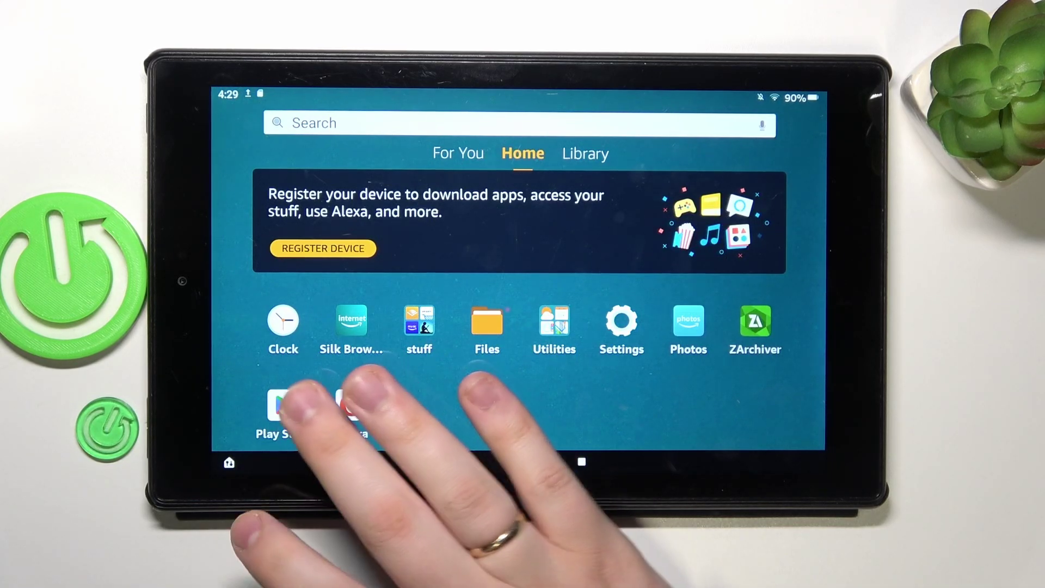
# Step: Search the Play Store for "chrome" to list Google Chrome: Fast & Secure
pyautogui.click(284, 404)
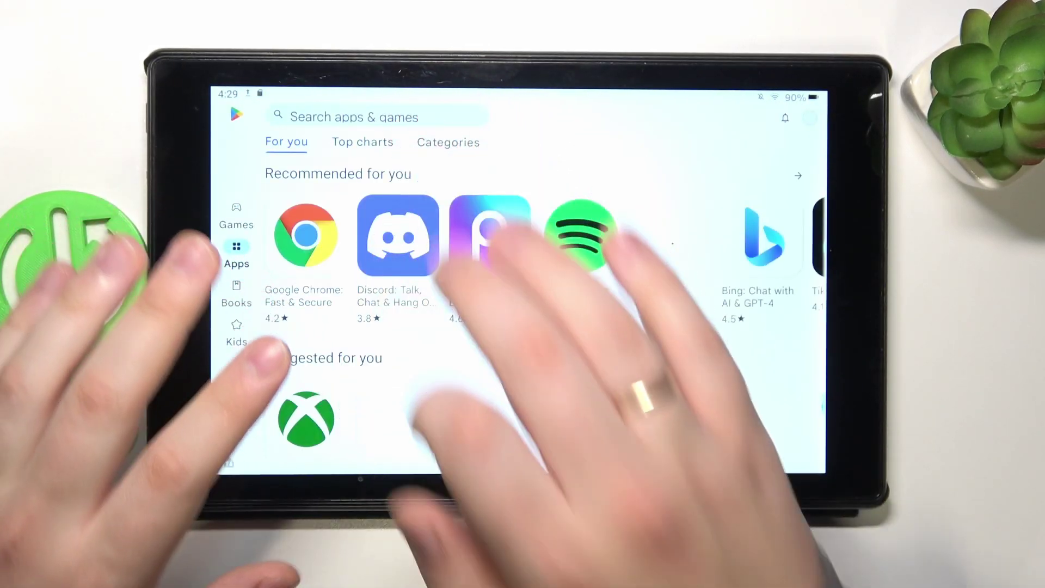
pyautogui.click(351, 114)
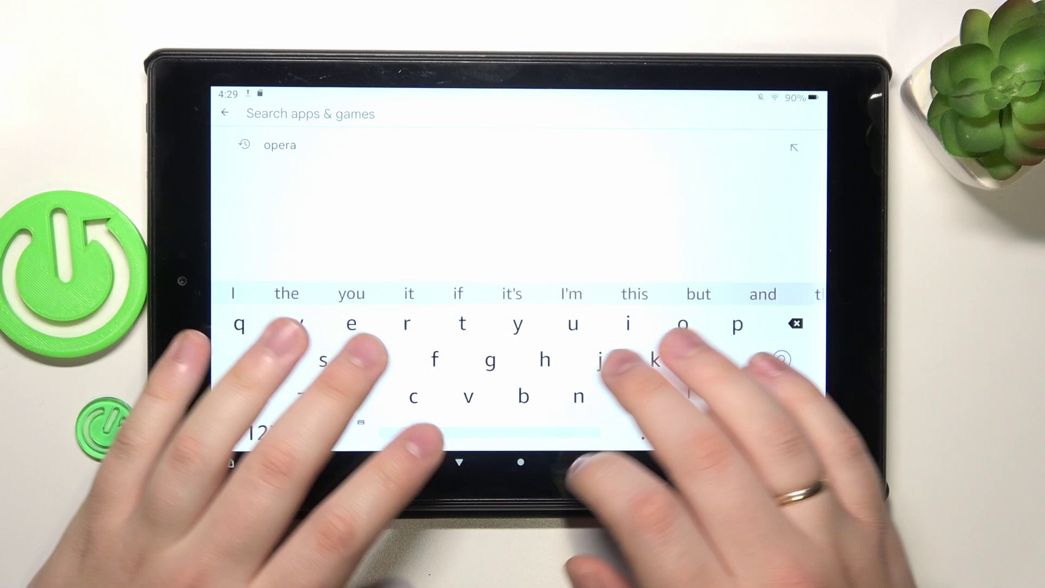
pyautogui.write('chrome')
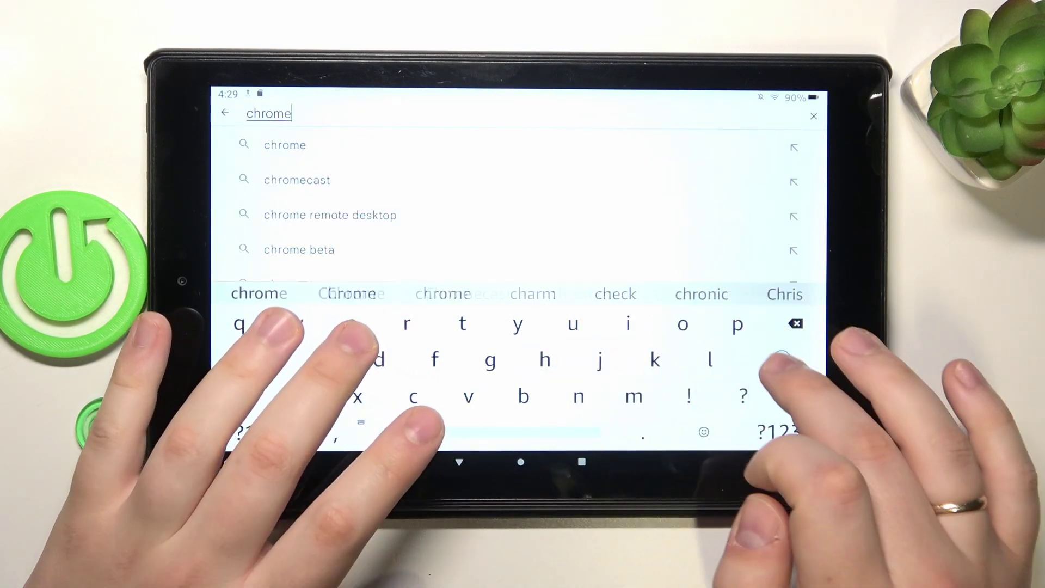
pyautogui.press('Return')
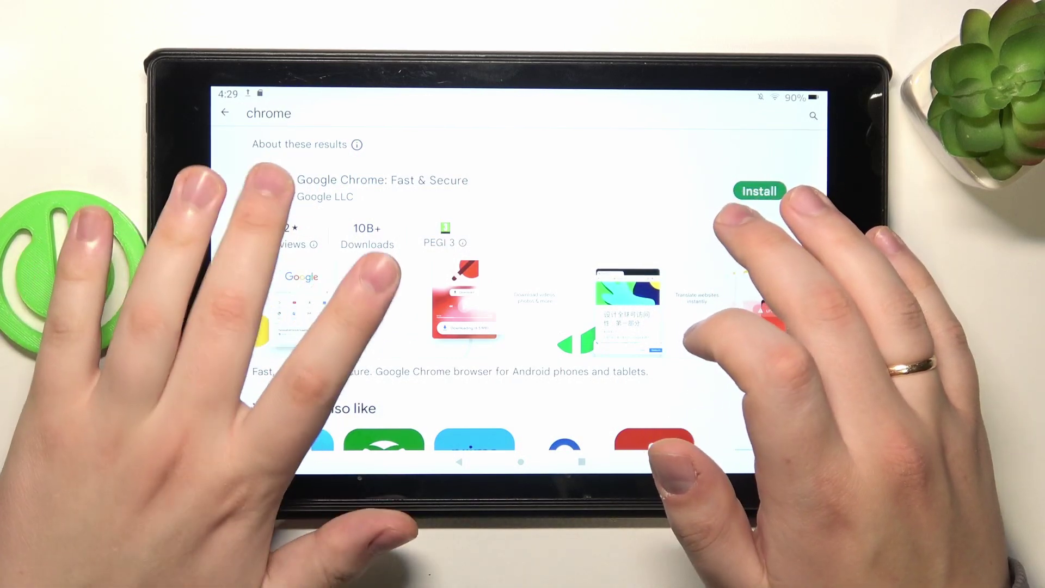
# Step: Install Google Chrome: Fast & Secure from its Play Store listing
pyautogui.click(359, 274)
pyautogui.click(694, 158)
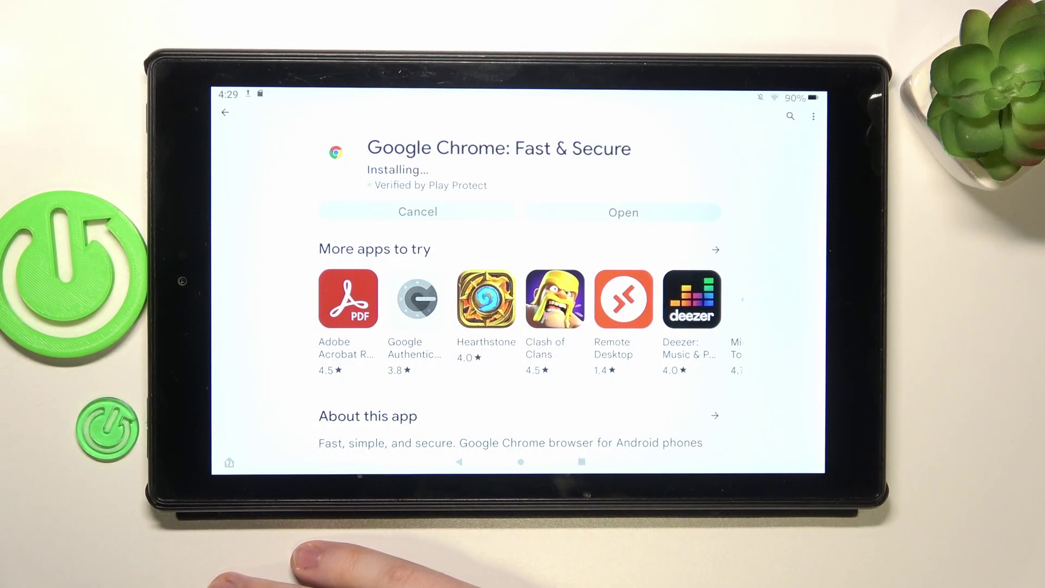
# Step: Open the installed Chrome, continue with the offered account and accept sync
pyautogui.click(623, 209)
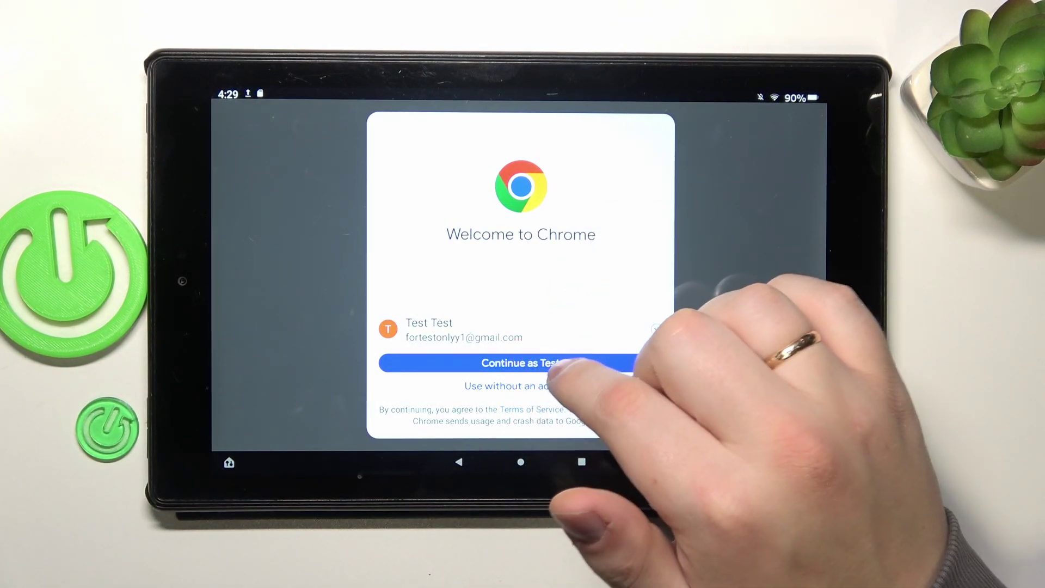
pyautogui.click(534, 363)
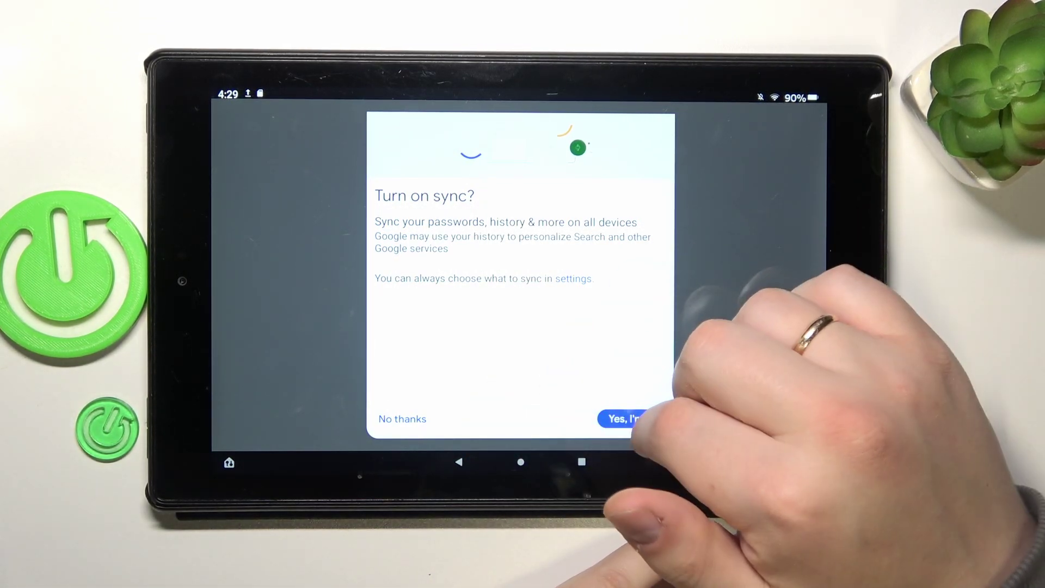
pyautogui.click(631, 418)
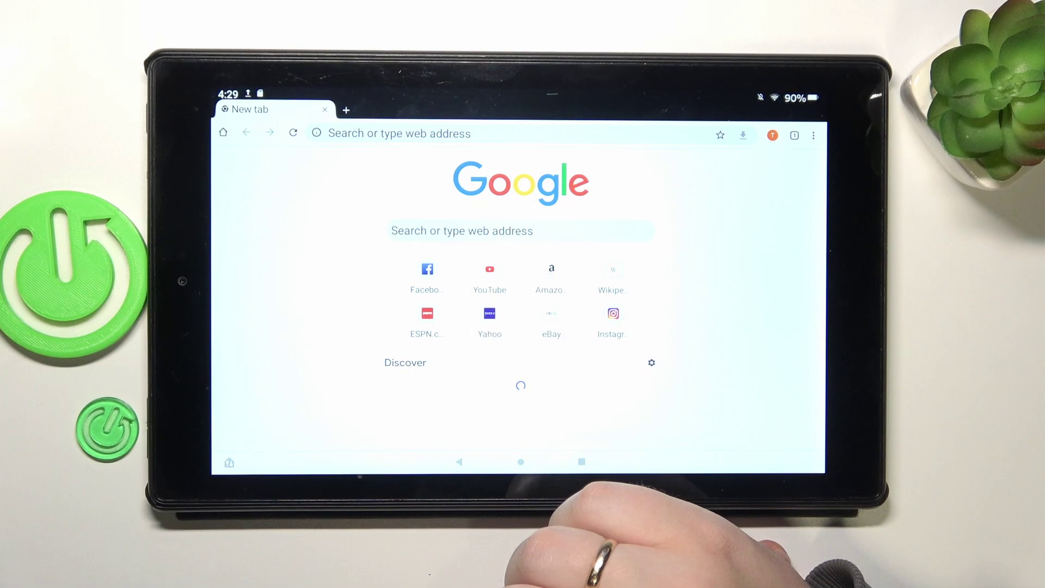
# Step: Check sync in Chrome Settings, then swipe the Play Store away in Recents
pyautogui.click(772, 135)
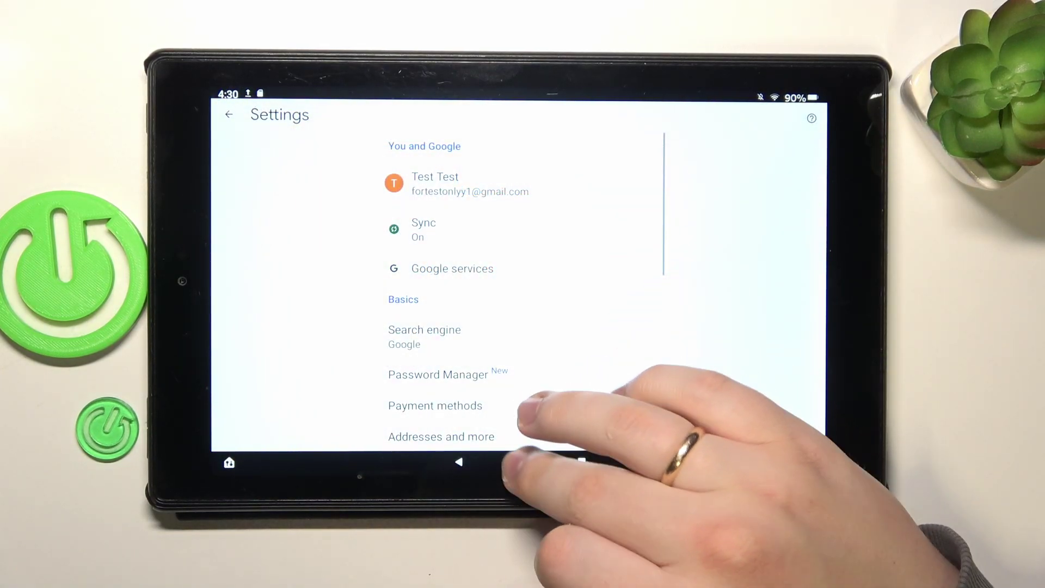
pyautogui.click(520, 461)
pyautogui.click(581, 462)
pyautogui.moveTo(563, 318); pyautogui.dragTo(695, 318)
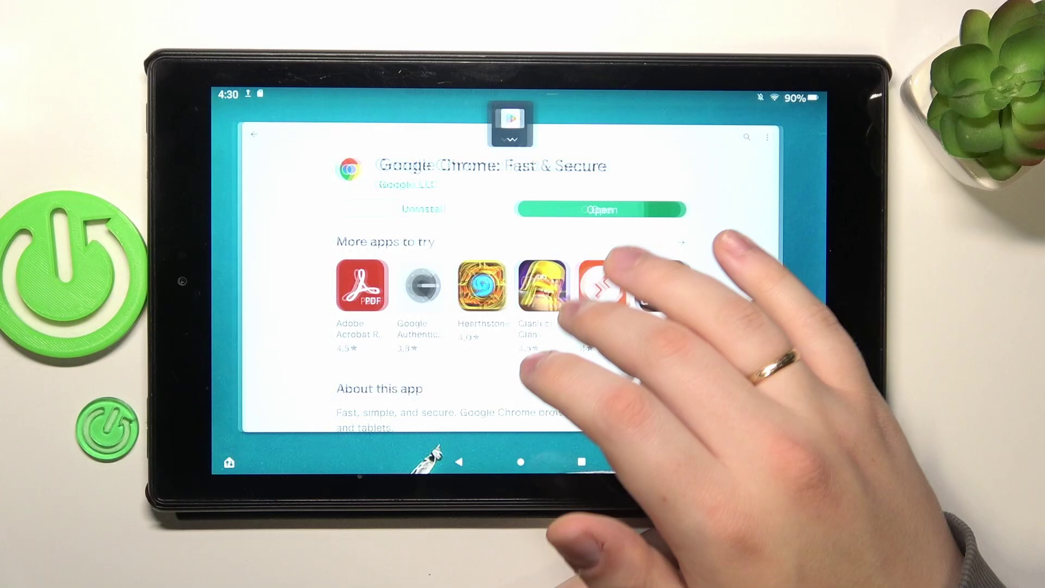
pyautogui.moveTo(572, 343); pyautogui.dragTo(571, 122)
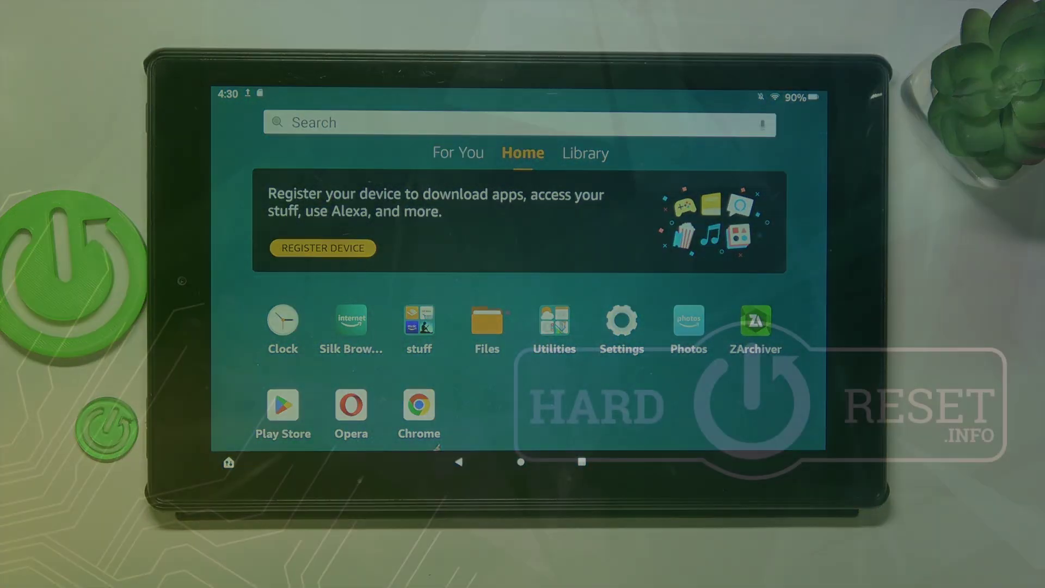